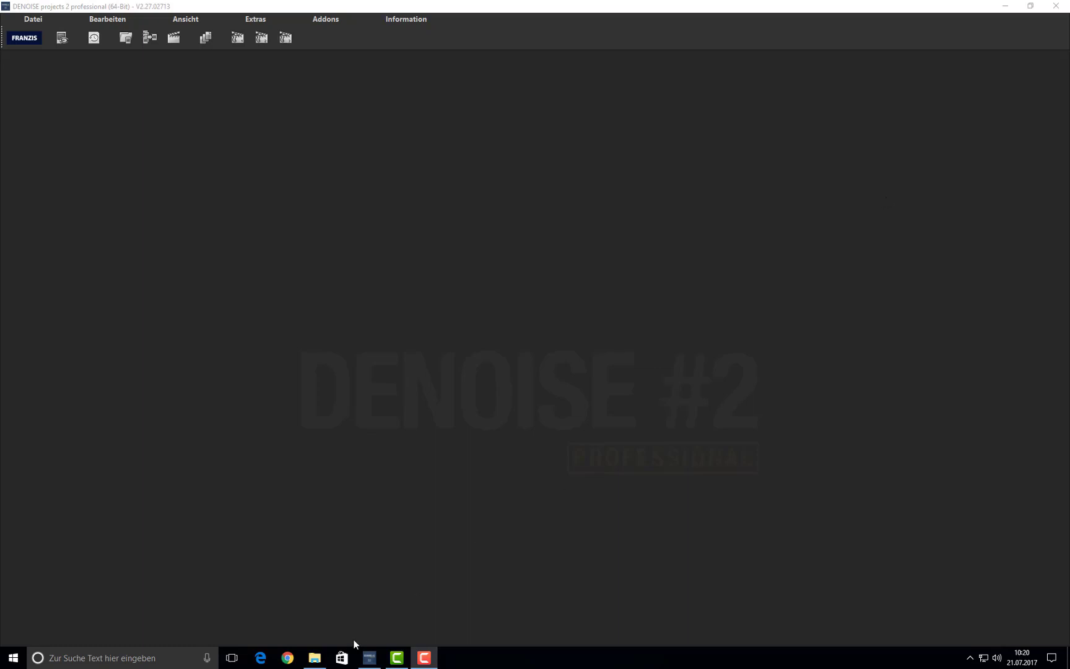
# - Drag Portrait.jpg from the Denoise BSP folder into DENOISE to load and denoise it
pyautogui.click(315, 658)
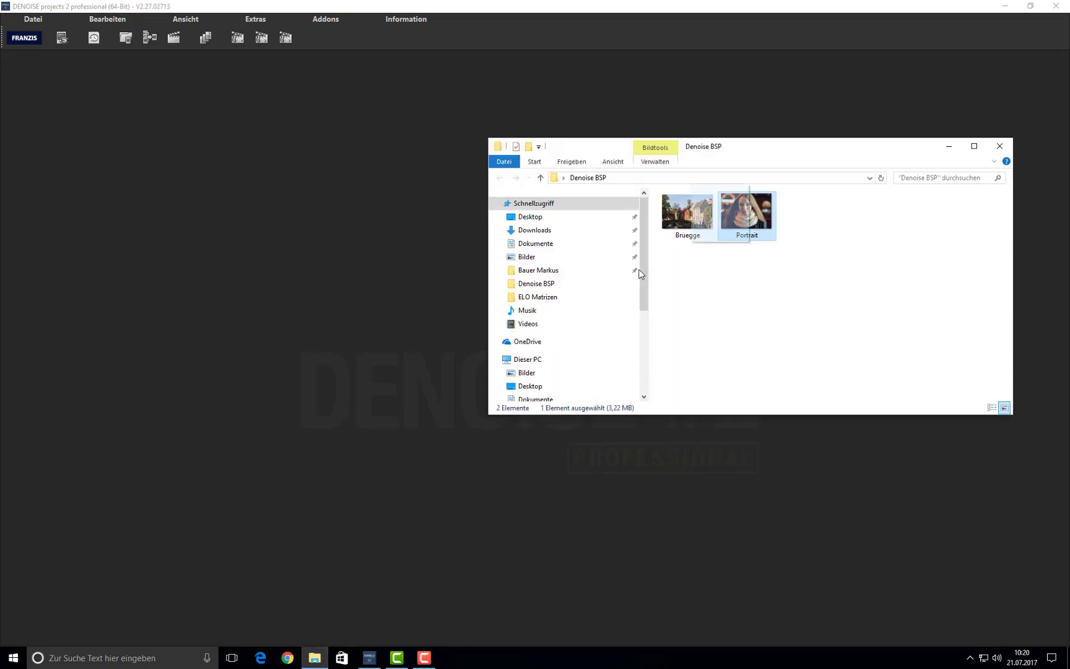
pyautogui.moveTo(766, 224); pyautogui.dragTo(350, 313)
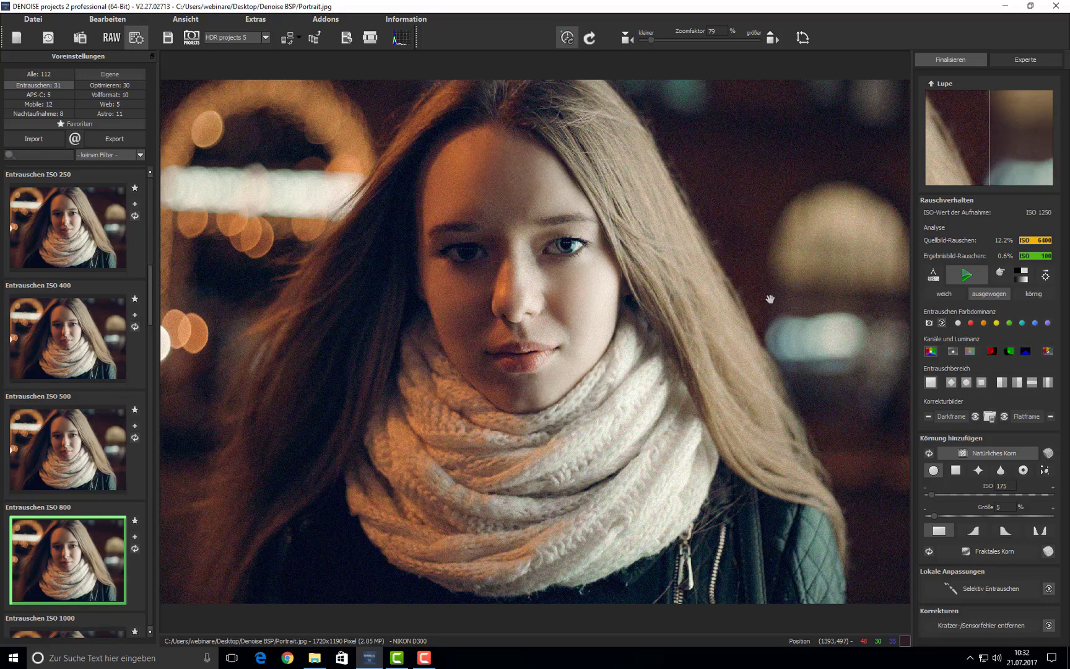
pyautogui.click(1002, 382)
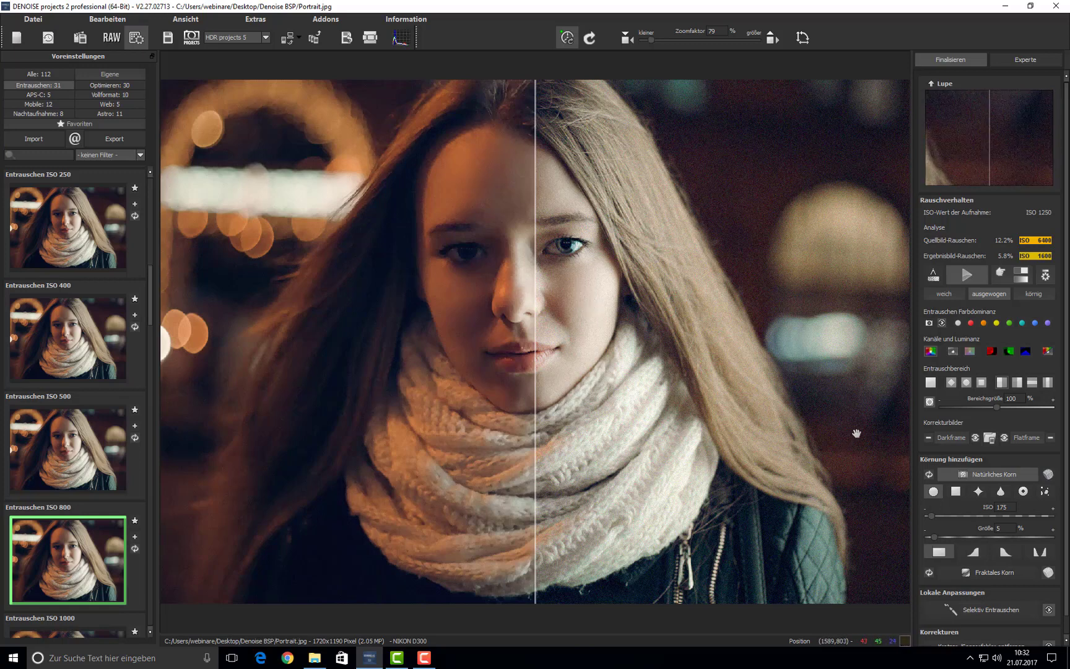
pyautogui.click(1003, 382)
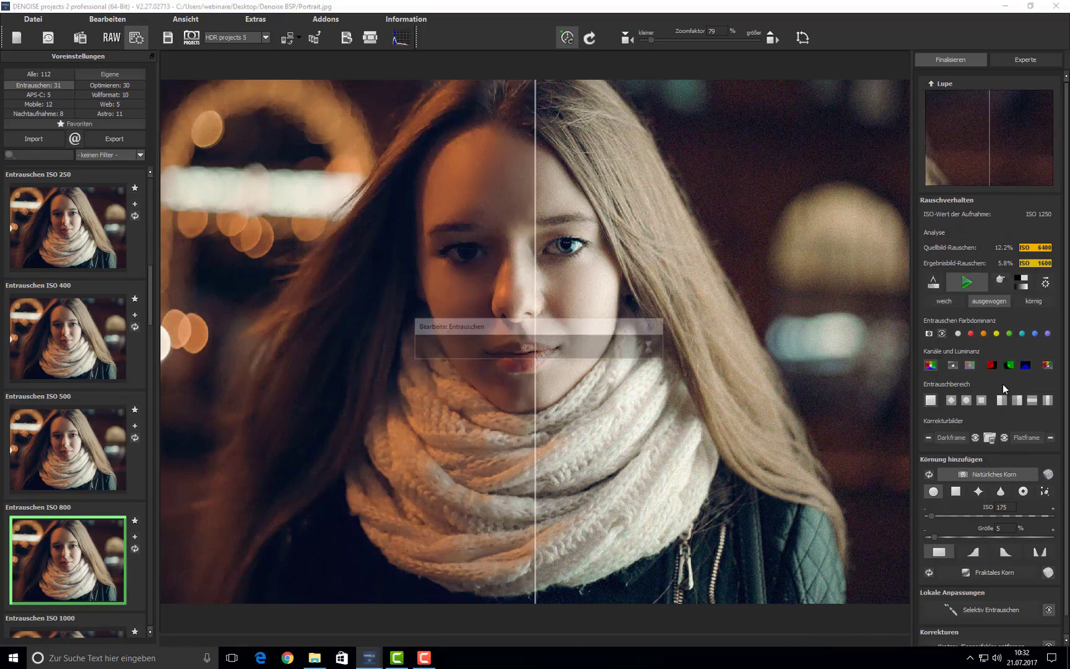